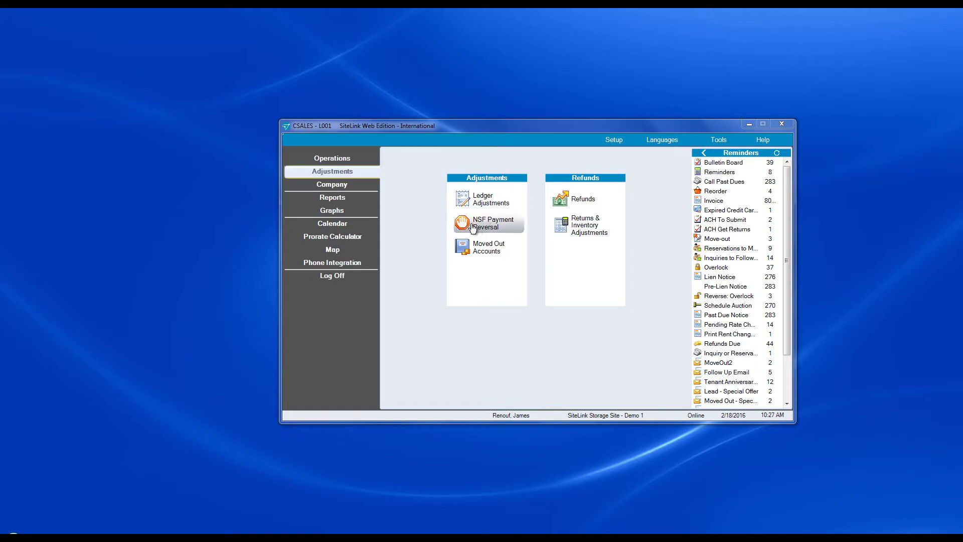
Step: Start an NSF Payment Reversal from the Adjustments page to list tenants
{"action": "left_click", "coordinate": [504, 228]}
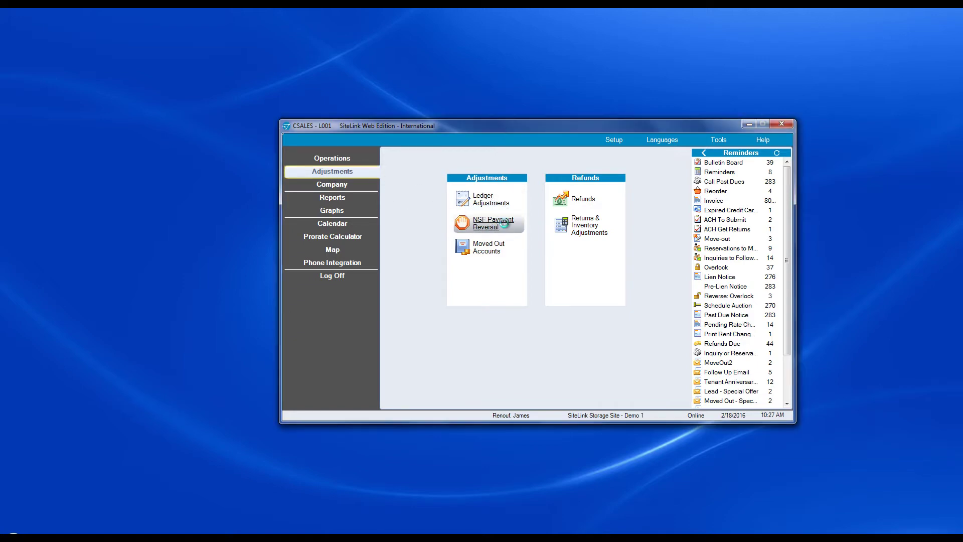
Step: Find the tenant by first-name search and open unit MB41's payments for reversal
{"action": "left_click", "coordinate": [386, 301]}
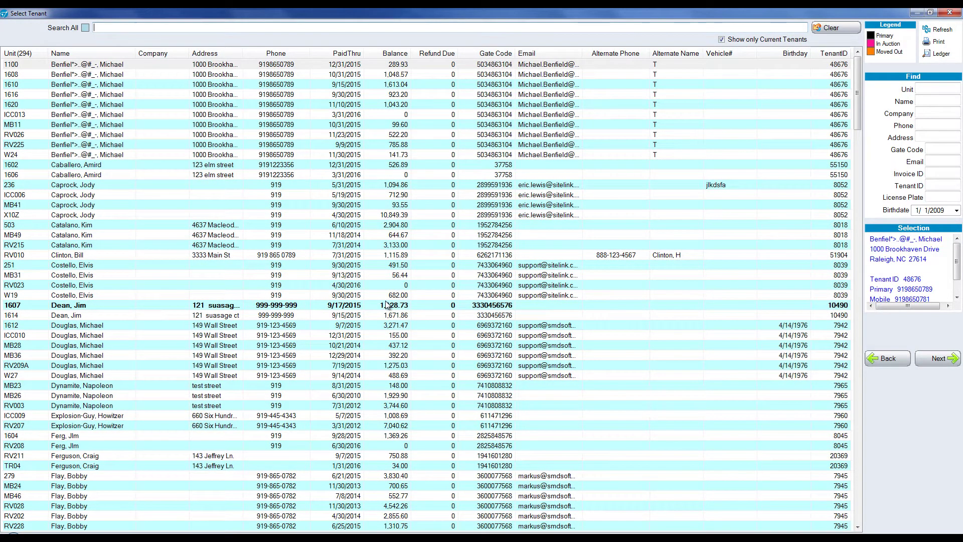
{"action": "left_click", "coordinate": [456, 244]}
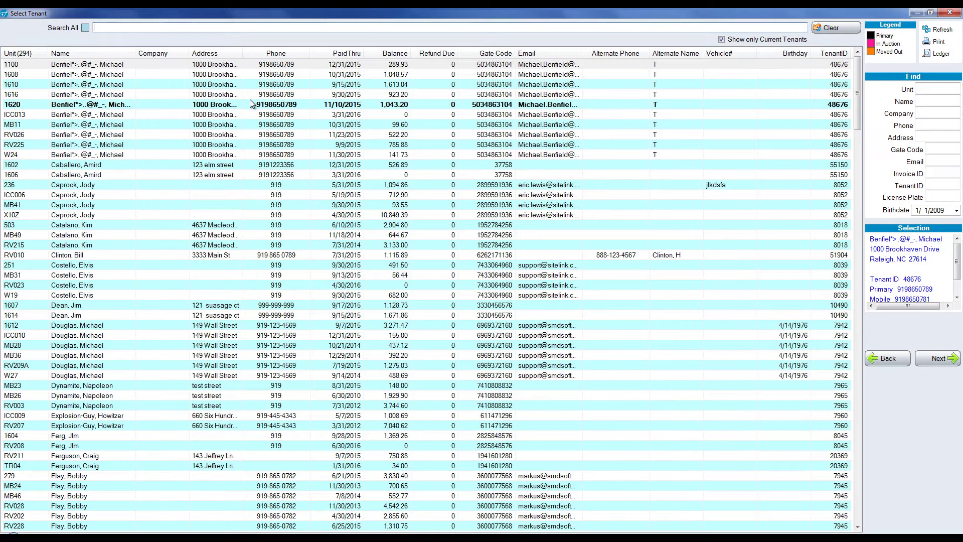
{"action": "left_click", "coordinate": [147, 85]}
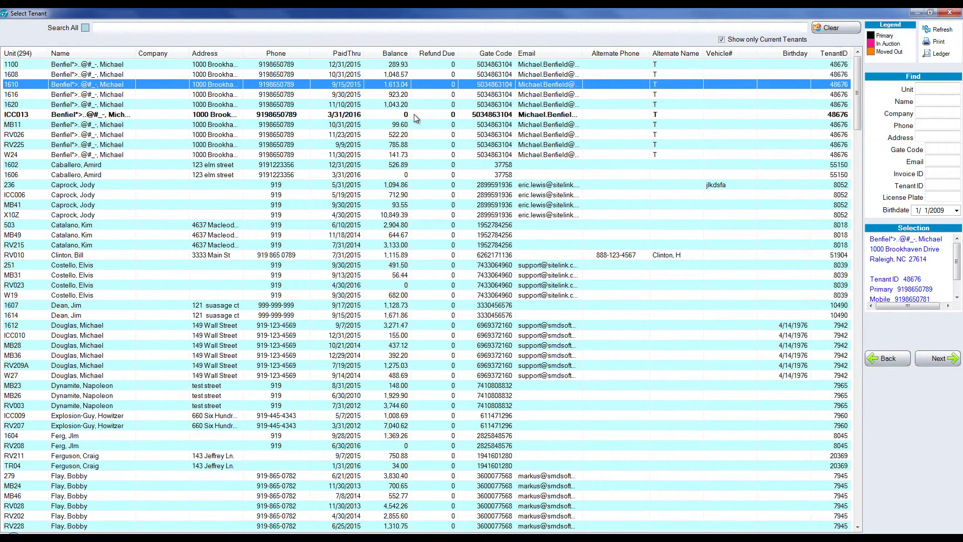
{"action": "left_click", "coordinate": [250, 29]}
{"action": "type", "text": "j"}
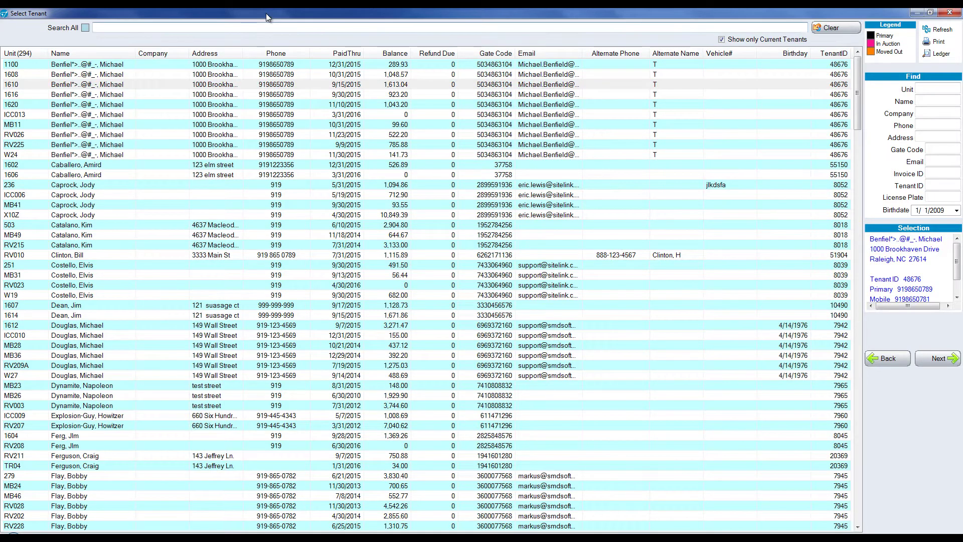
{"action": "type", "text": "ody"}
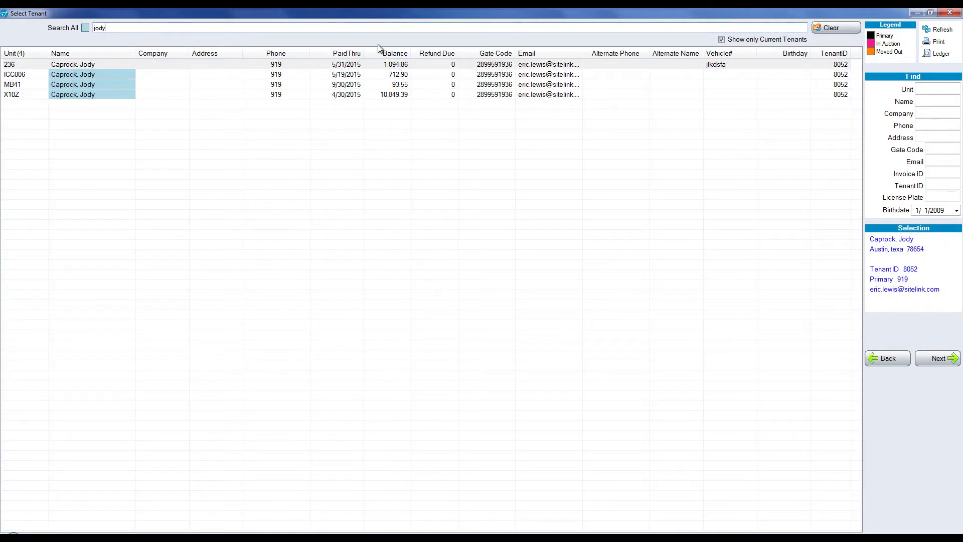
{"action": "double_click", "coordinate": [218, 83]}
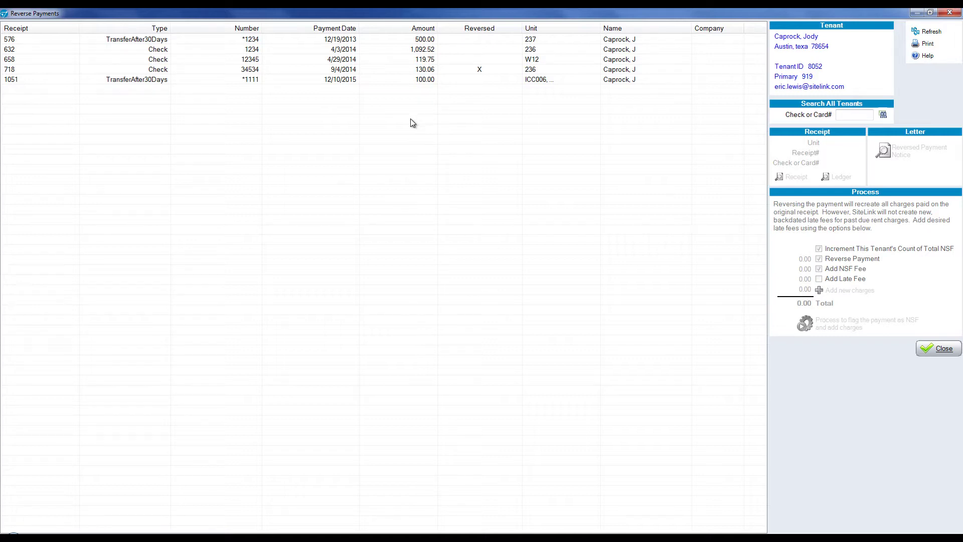
Step: Choose the 1,092.52 check payment on receipt 632 for NSF reversal with a 50.00 fee
{"action": "left_click", "coordinate": [327, 52]}
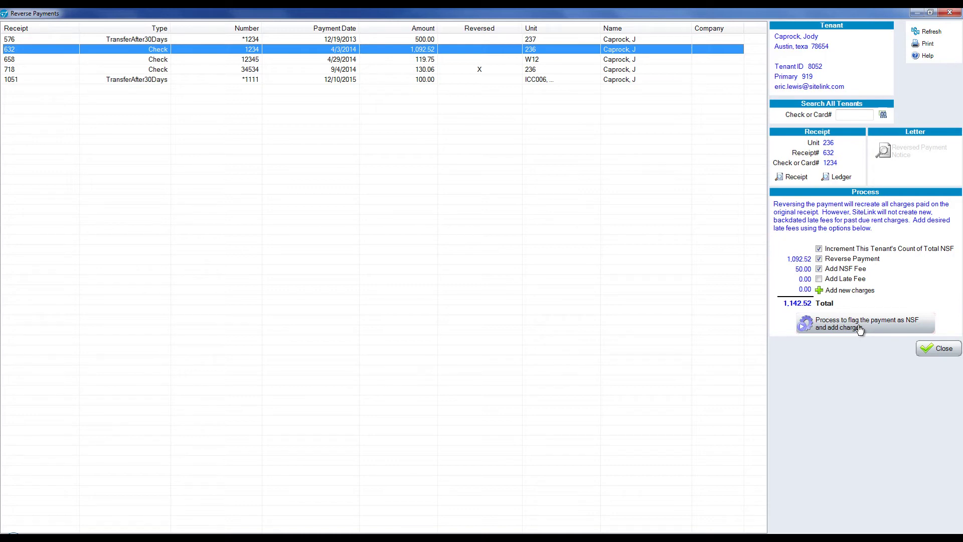
{"action": "left_click", "coordinate": [865, 326]}
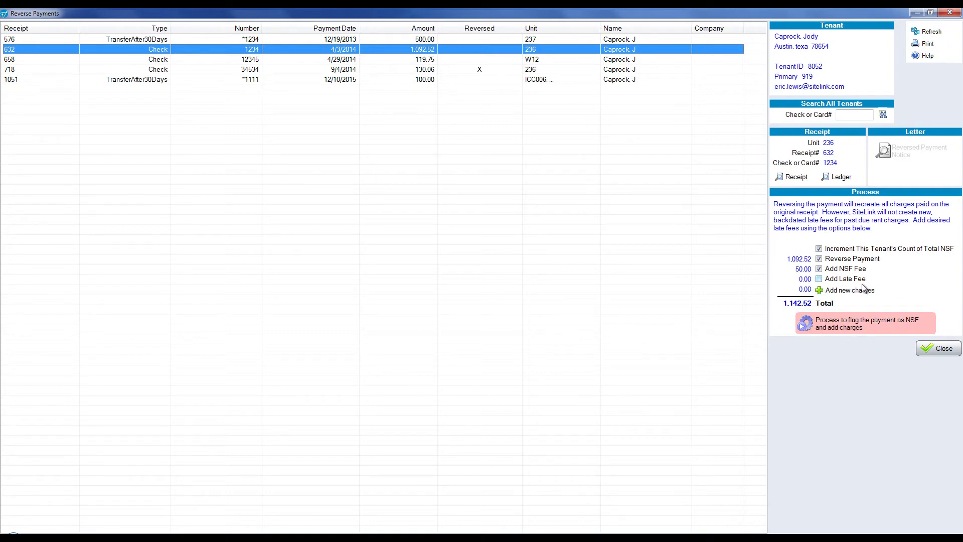
{"action": "left_click", "coordinate": [848, 115]}
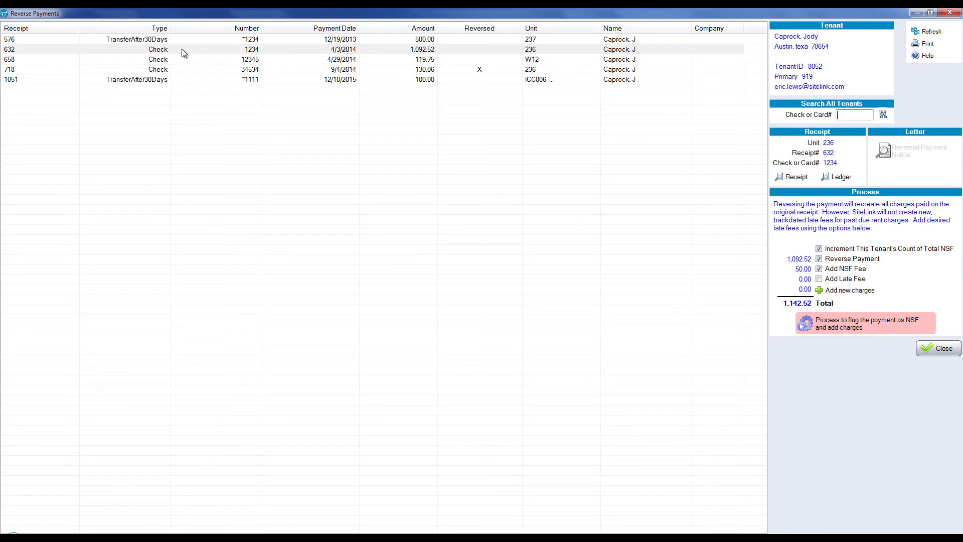
Step: Close the reversal window and show Payment Types under Company Setup's Program Defaults
{"action": "left_click", "coordinate": [941, 348]}
{"action": "left_click", "coordinate": [356, 186]}
{"action": "left_click", "coordinate": [431, 185]}
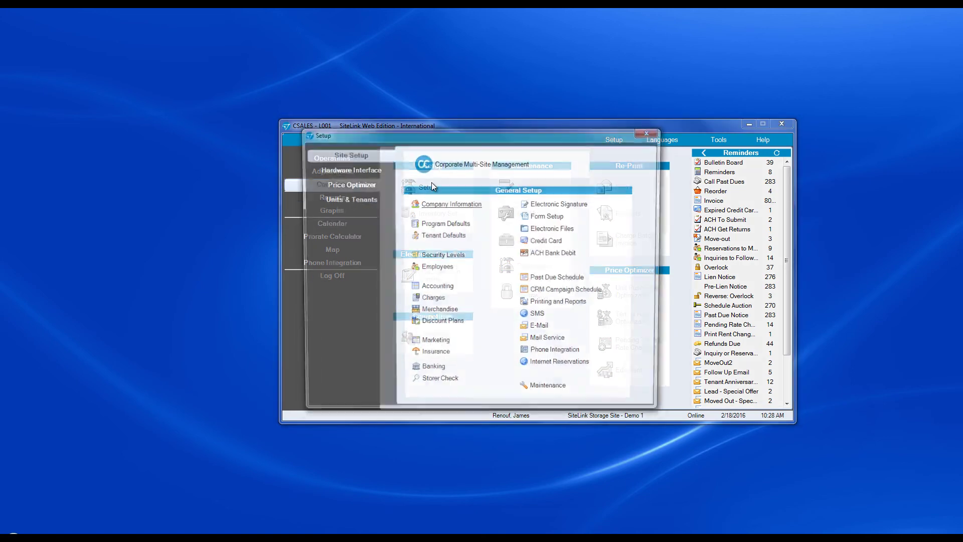
{"action": "left_click", "coordinate": [451, 224]}
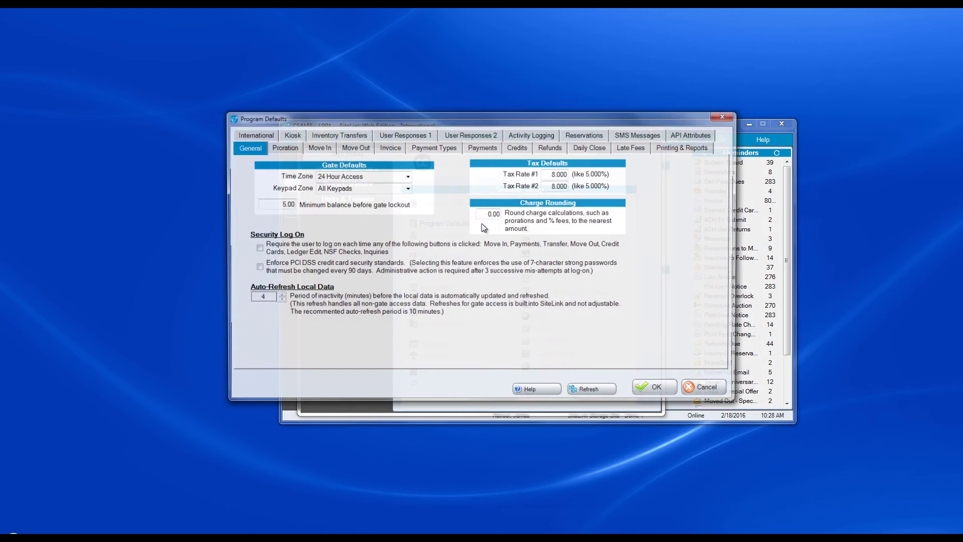
{"action": "left_click", "coordinate": [444, 147]}
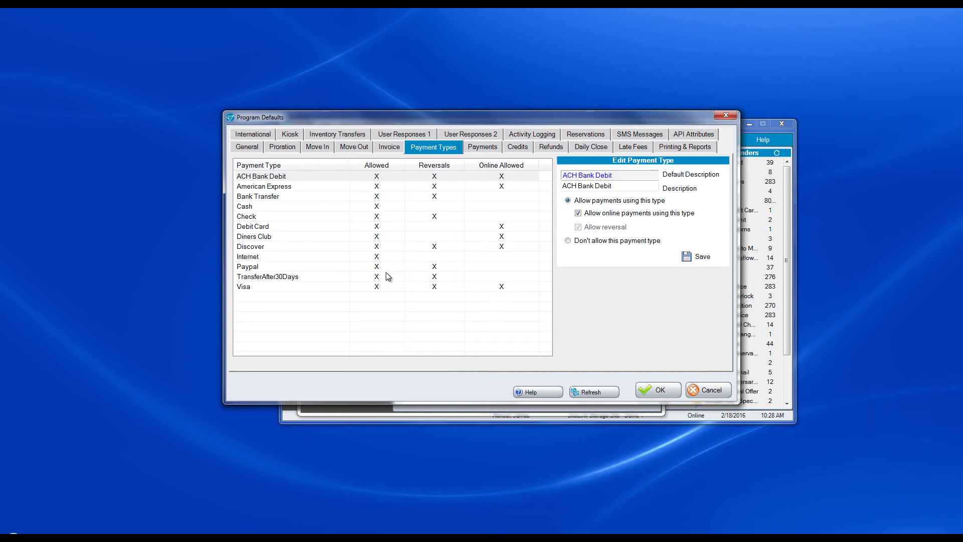
Step: Review the Check payment type, then enable reversals on Visa and save
{"action": "left_click", "coordinate": [453, 221]}
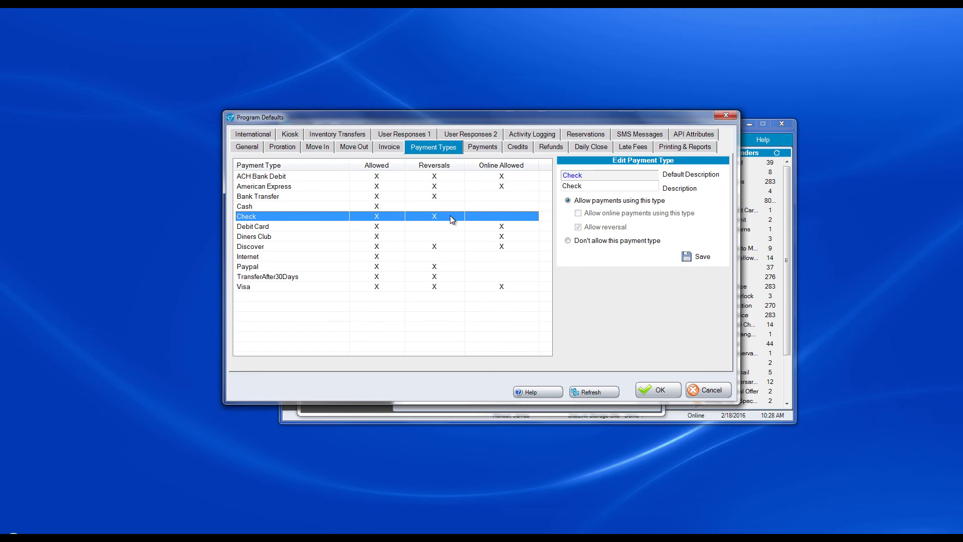
{"action": "left_click", "coordinate": [396, 287]}
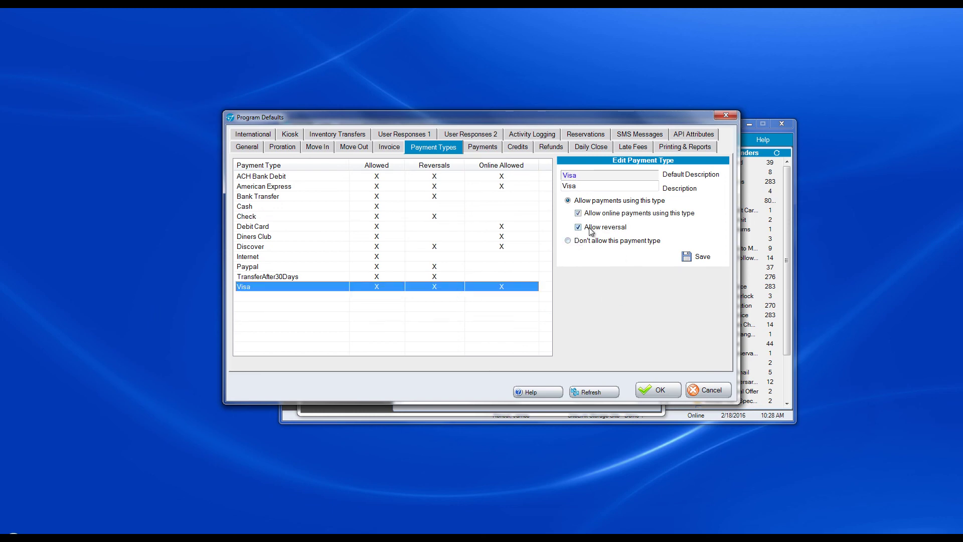
{"action": "left_click", "coordinate": [680, 258]}
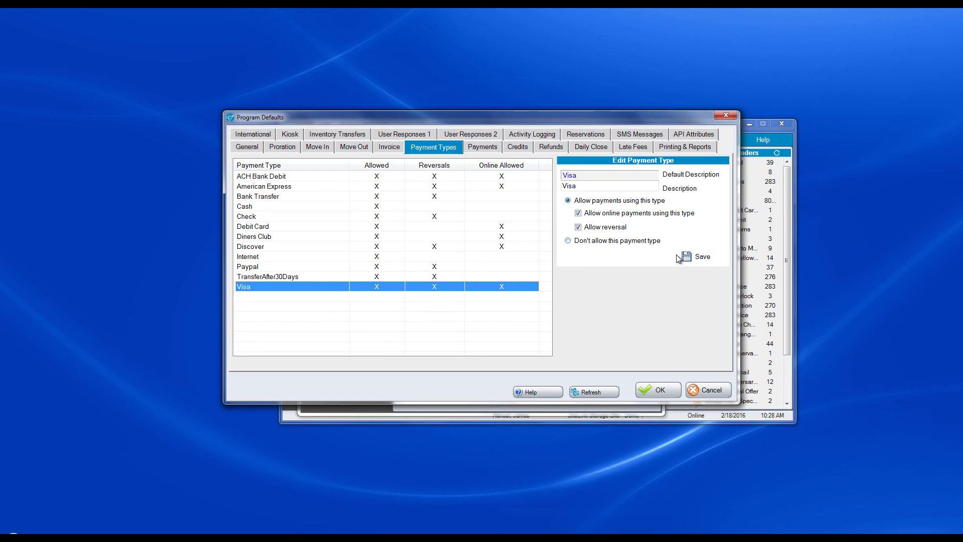